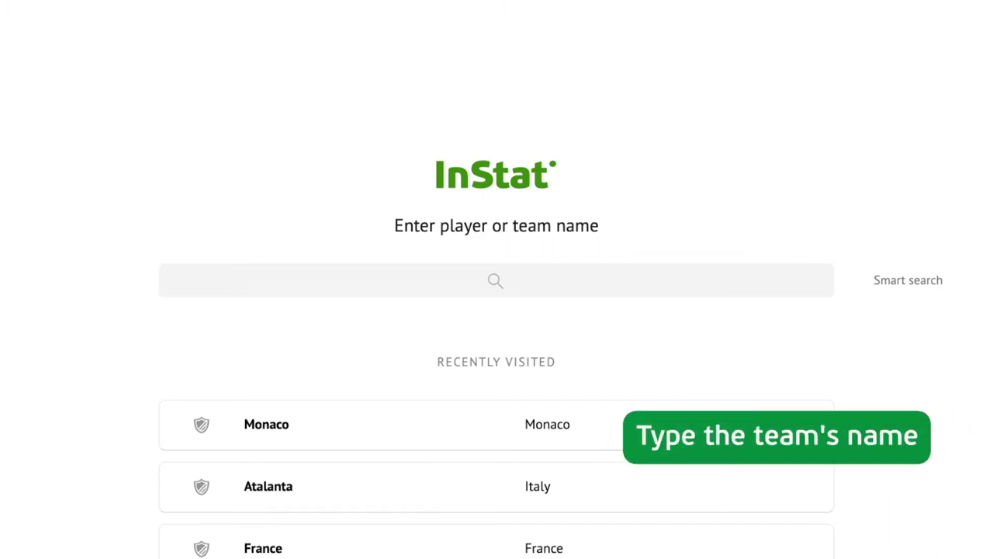
Search for 'Porto' and open the Porto team page, scrolling through its season stats
left_click(467, 282)
type("Porto")
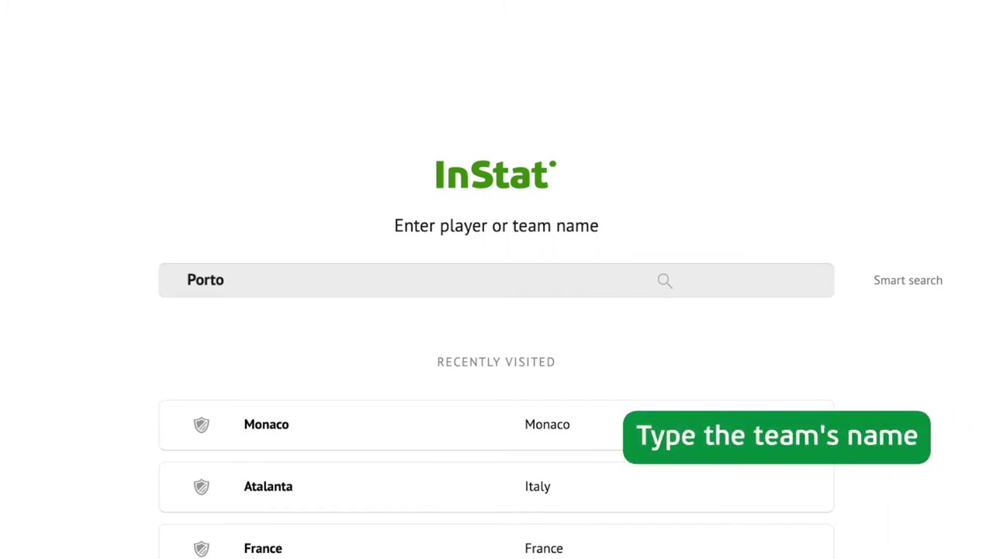
scroll(450, 362, "down", 10)
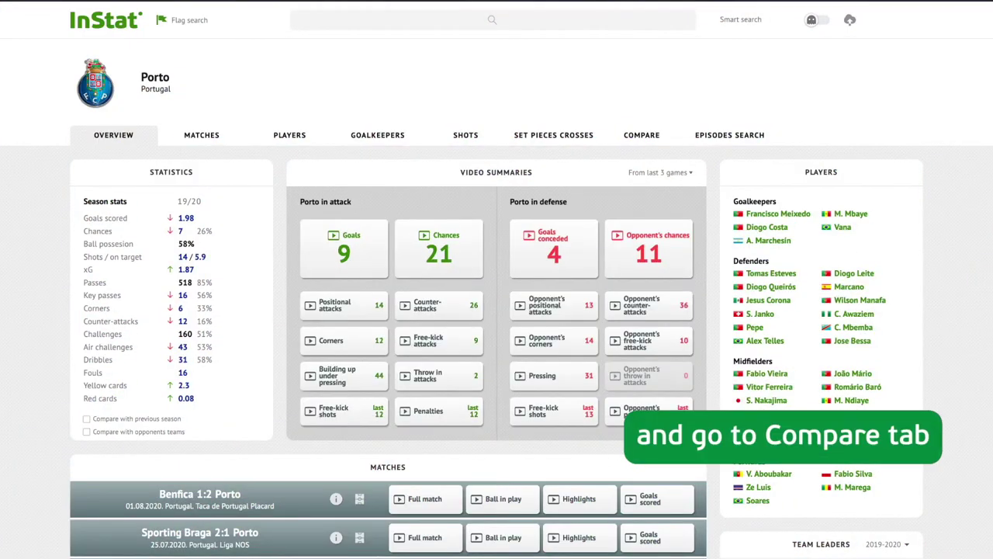
On the Compare tab, add Porto a second time as the comparison team
left_click(640, 141)
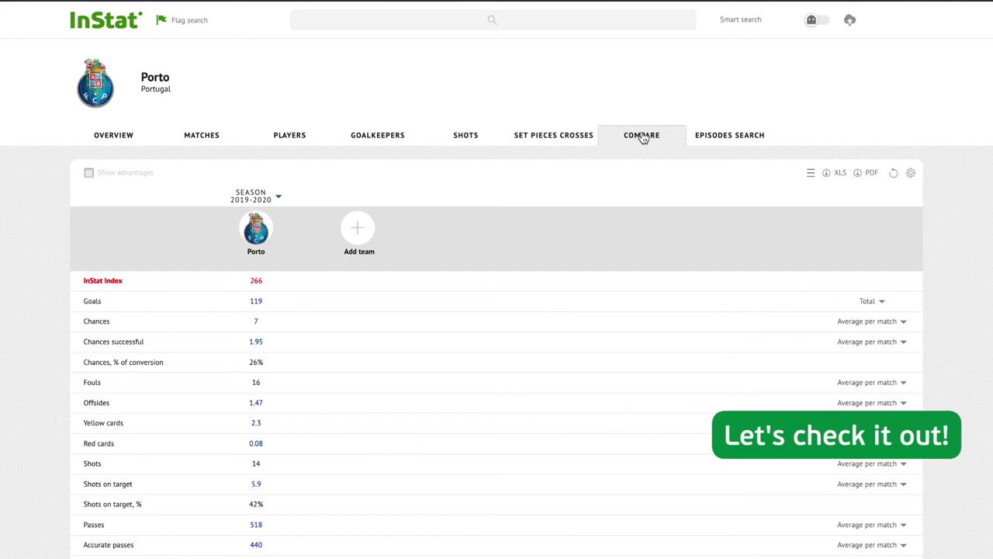
left_click(366, 234)
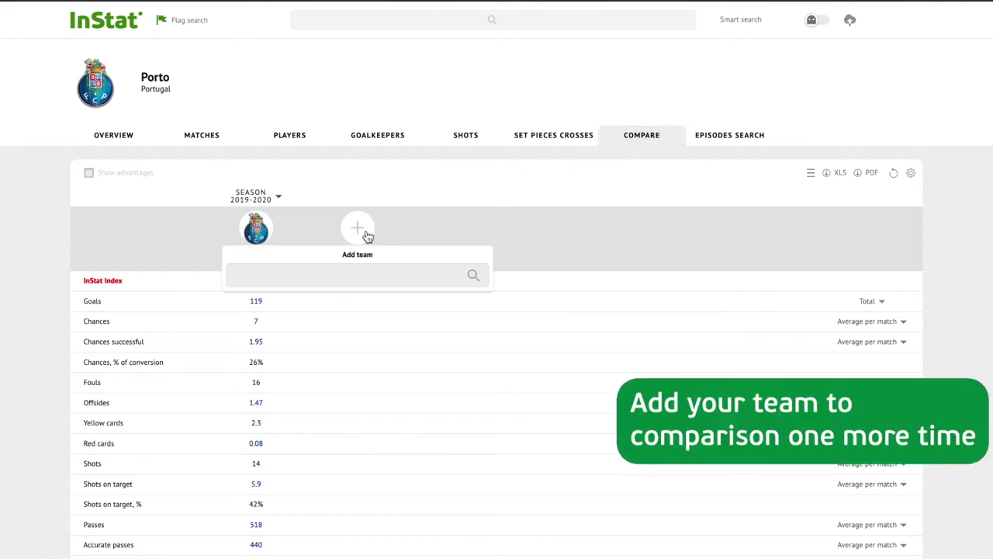
type("Porto")
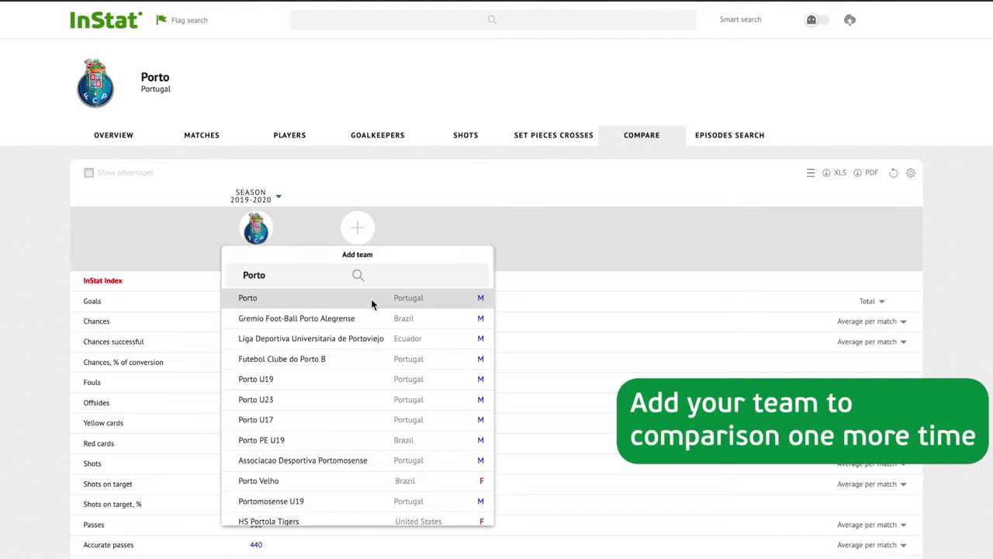
left_click(370, 303)
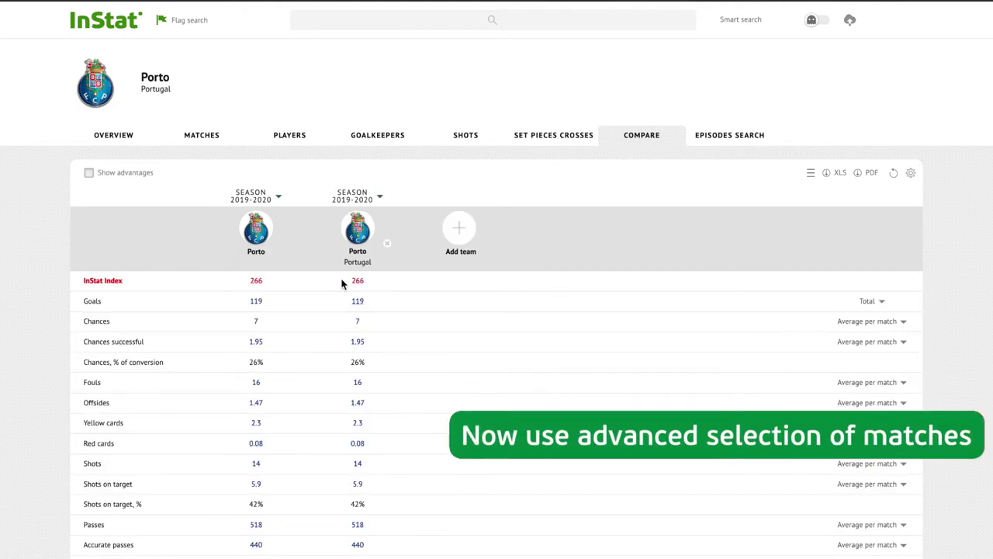
Restrict the first Porto column to its 31 home matches via advanced selection
left_click(256, 196)
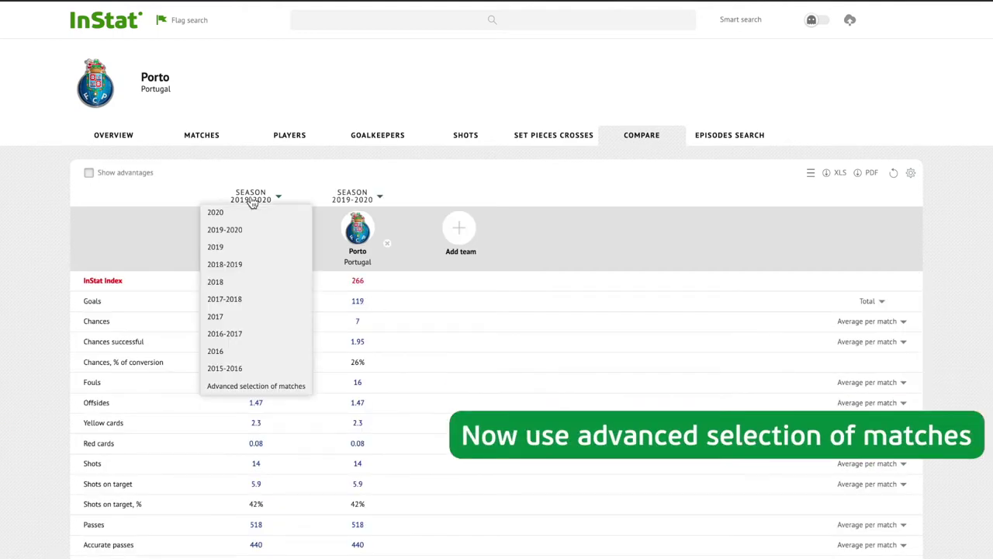
left_click(273, 391)
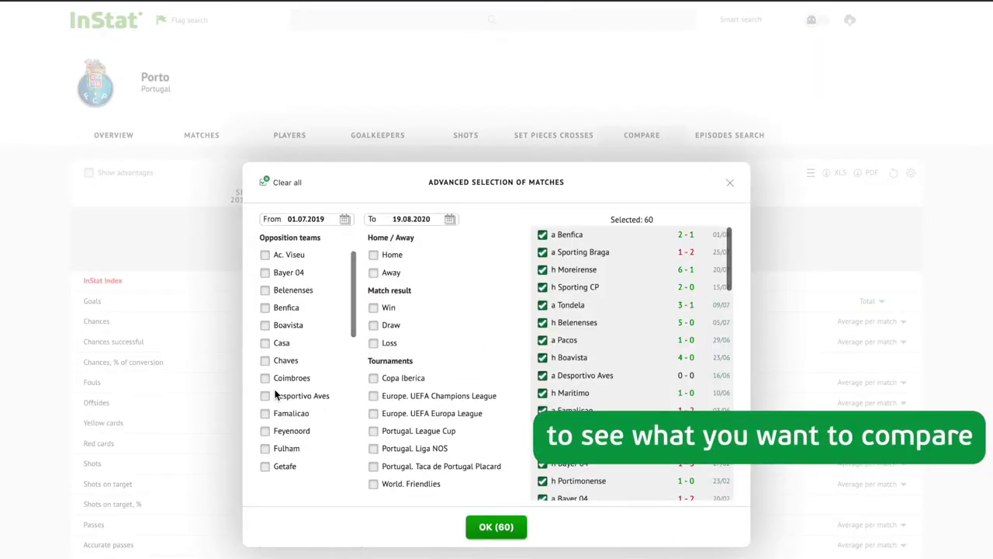
left_click(374, 257)
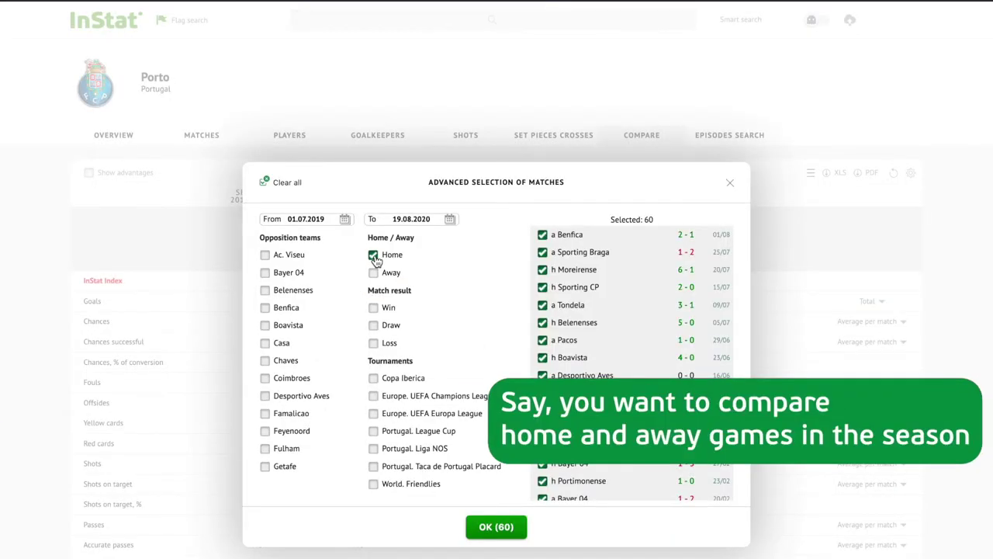
left_click(494, 525)
Restrict the second Porto column to its 29 away matches via advanced selection
left_click(372, 204)
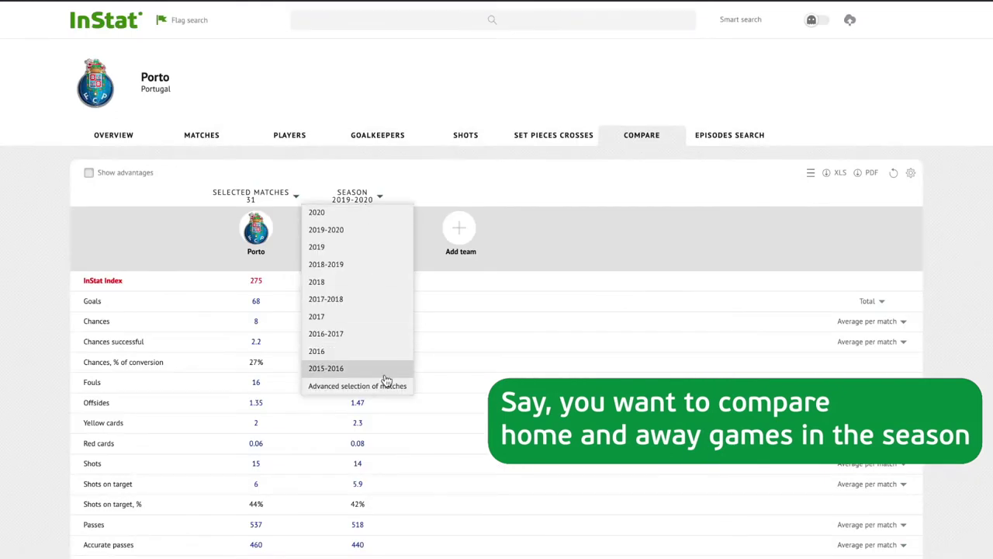
left_click(385, 382)
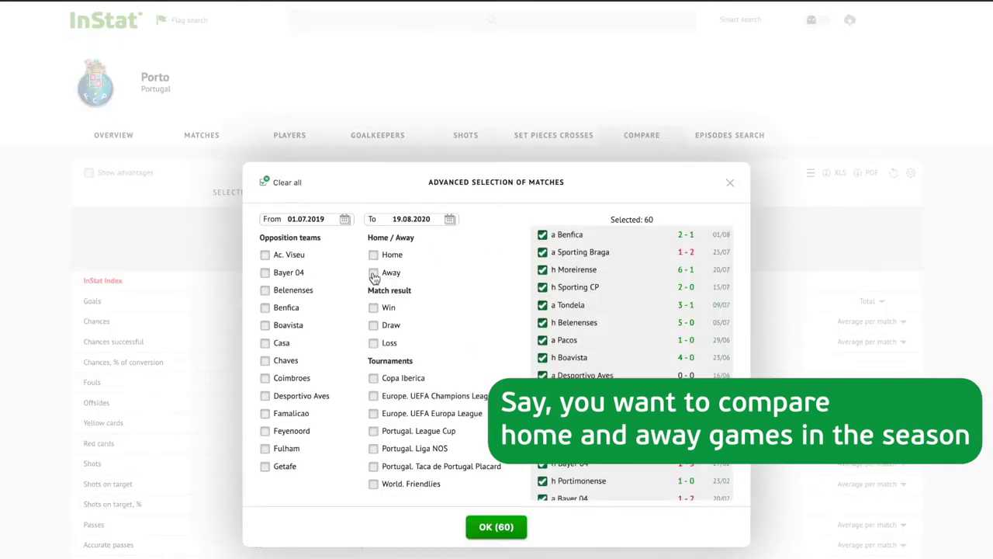
left_click(373, 273)
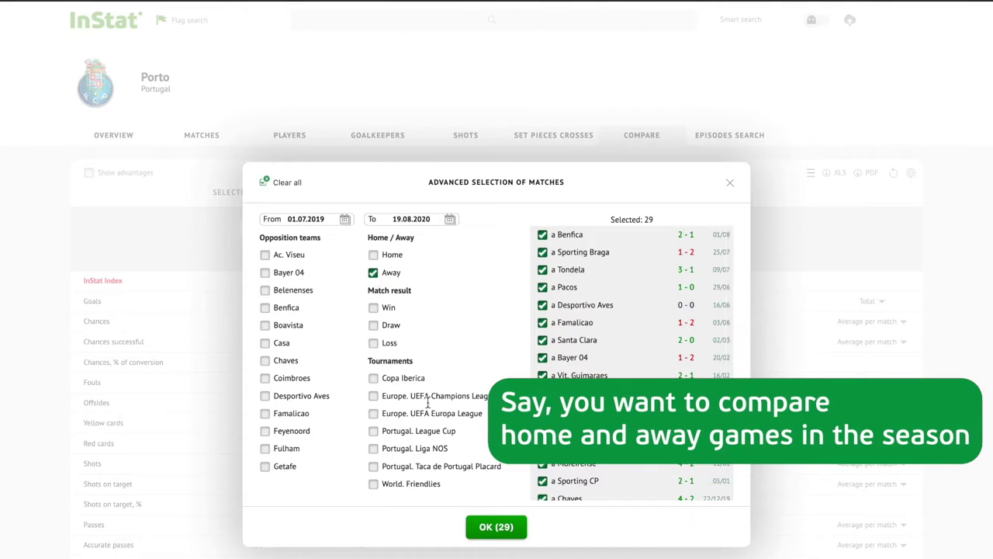
left_click(500, 530)
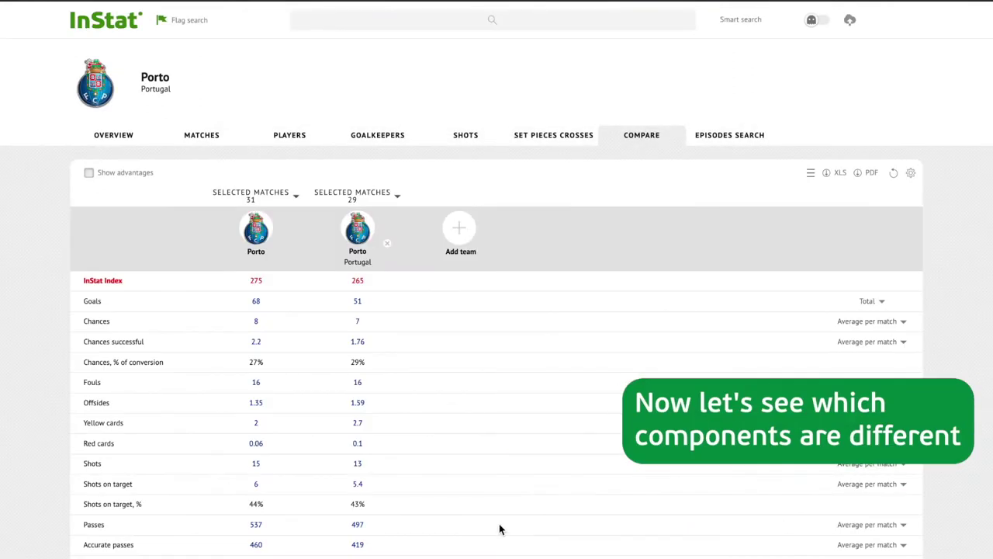
Turn on Show advantages so the better home or away value gets a star
left_click(89, 174)
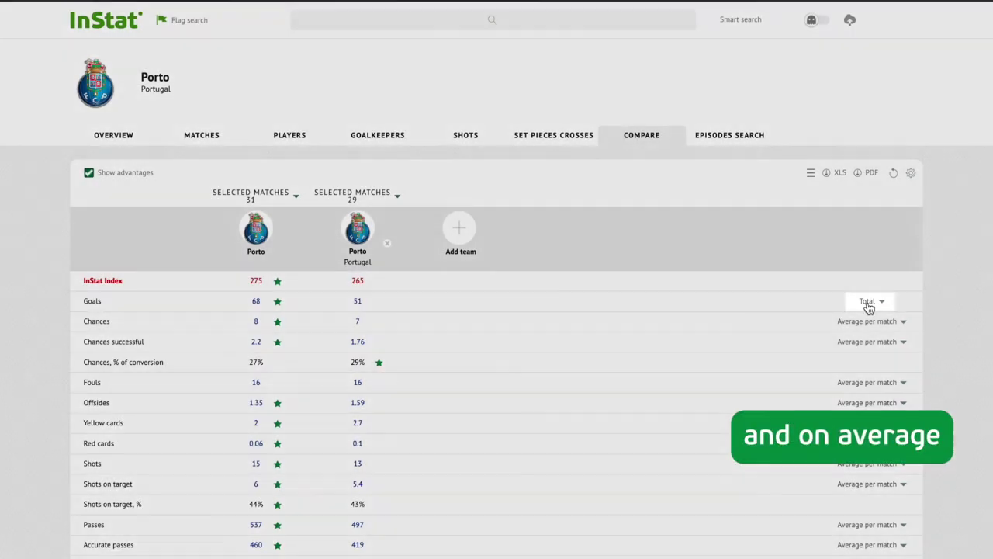
Switch the Goals row from Total to Average per match
left_click(868, 304)
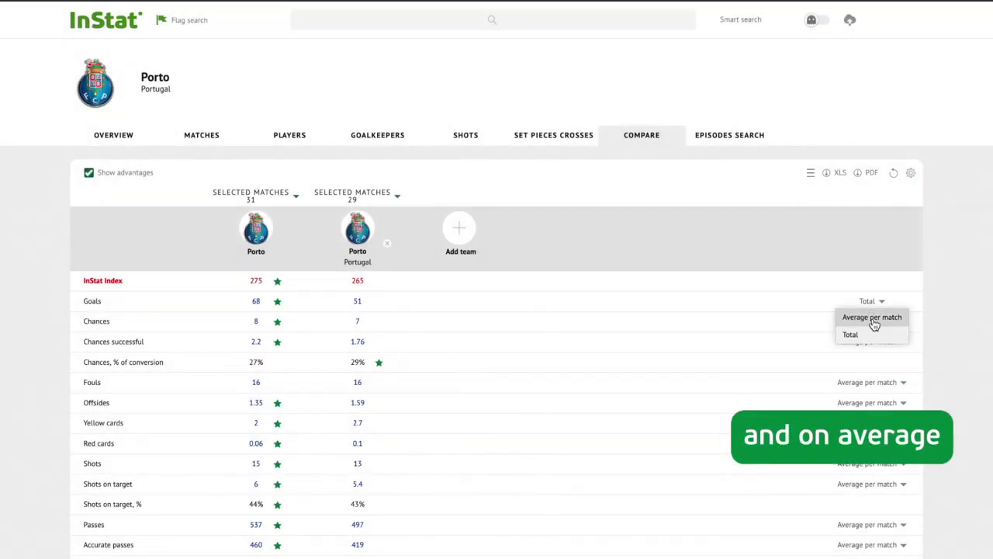
left_click(872, 321)
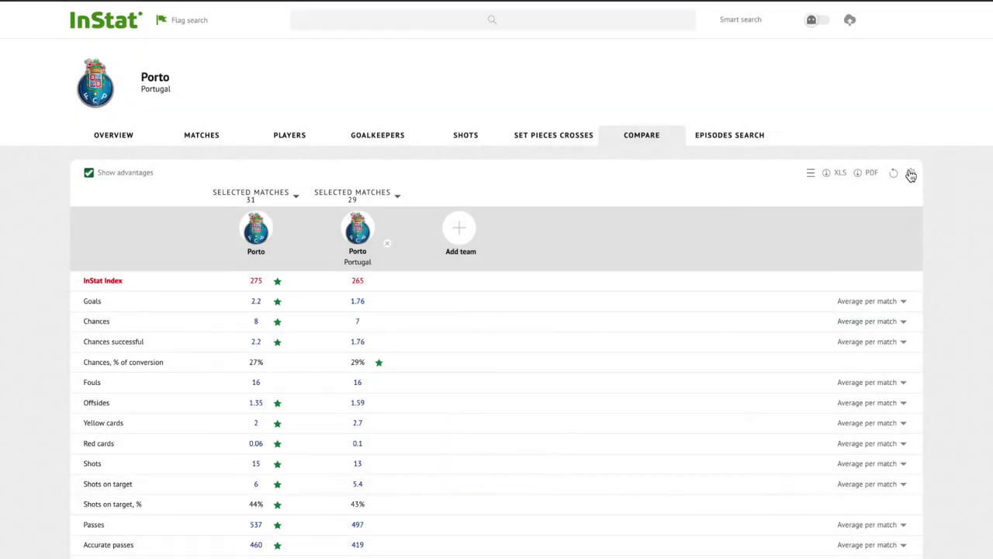
Add the Ball possession, % parameter from Main statistics to the comparison table
left_click(910, 173)
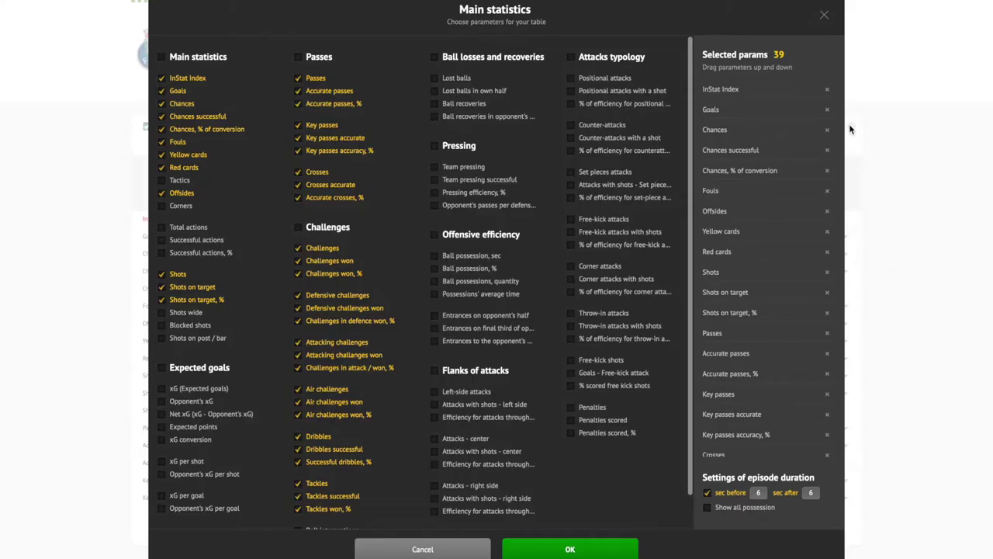
left_click(436, 270)
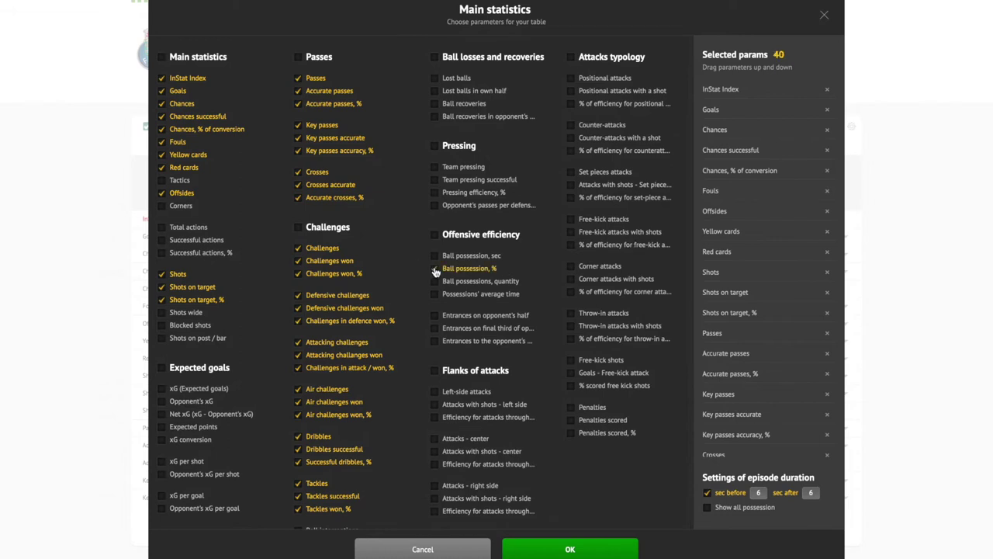
left_click(571, 547)
scroll(512, 466, "down", 10)
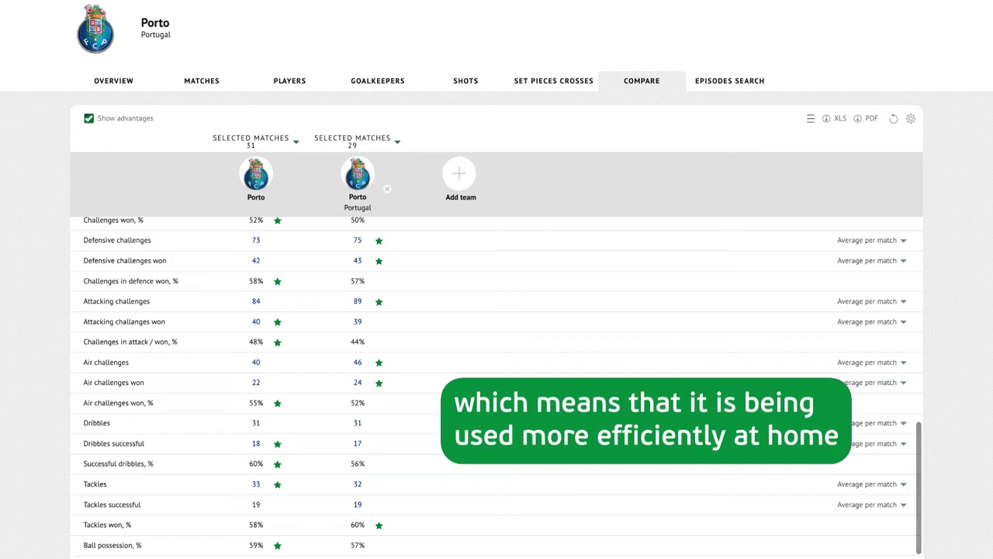
Scroll back up to review the starred home-versus-away comparison
scroll(521, 537, "up", 3)
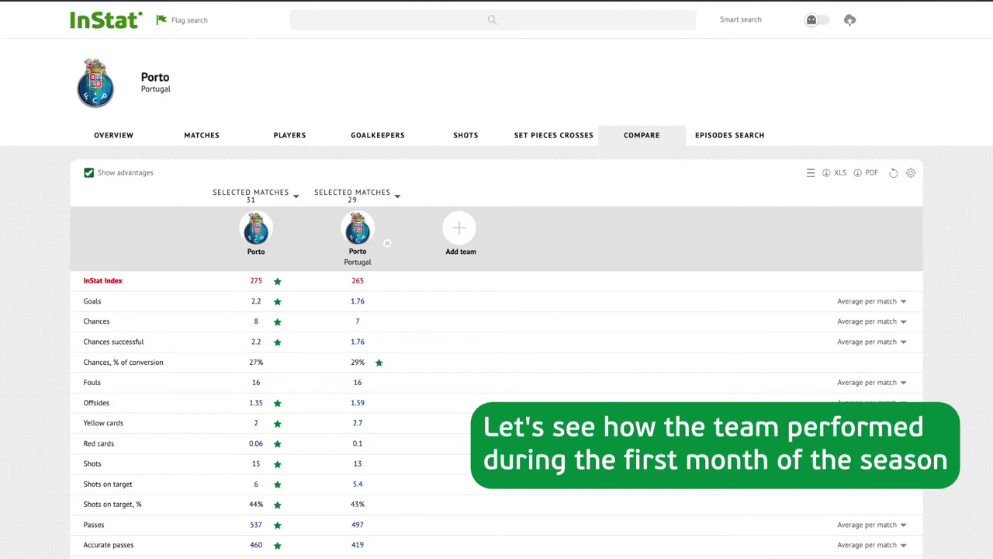
Open the first column's advanced match selection and set the end date to 31.08.2019
left_click(291, 201)
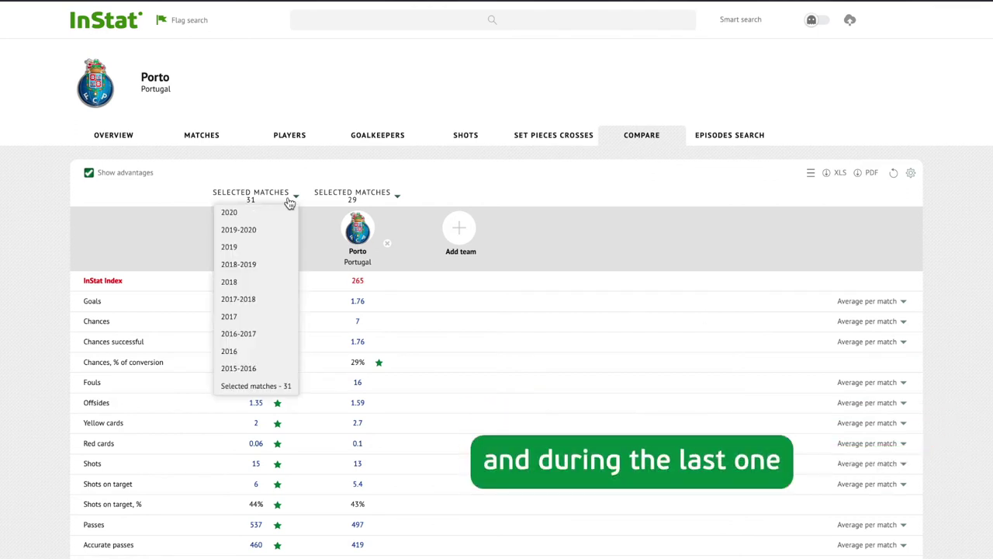
left_click(283, 390)
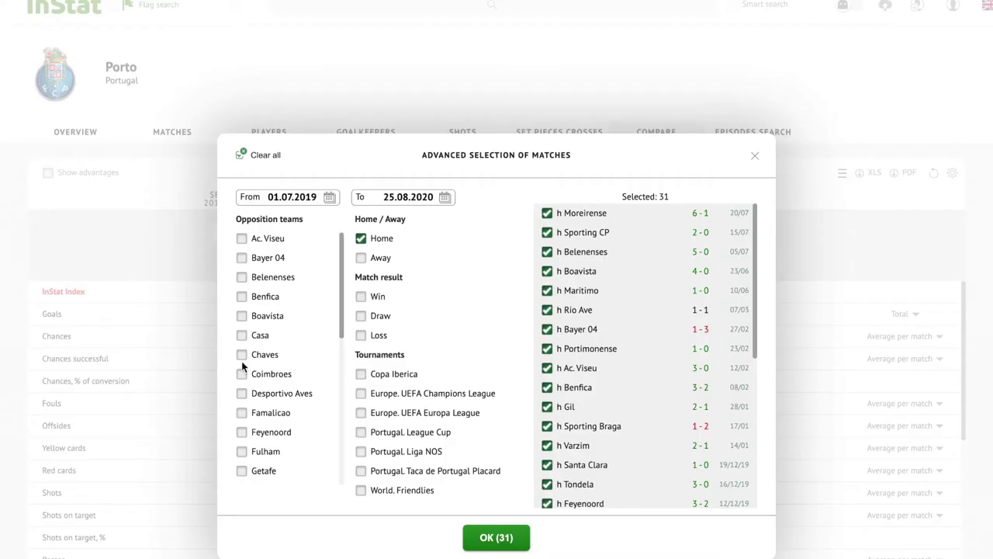
left_click(440, 190)
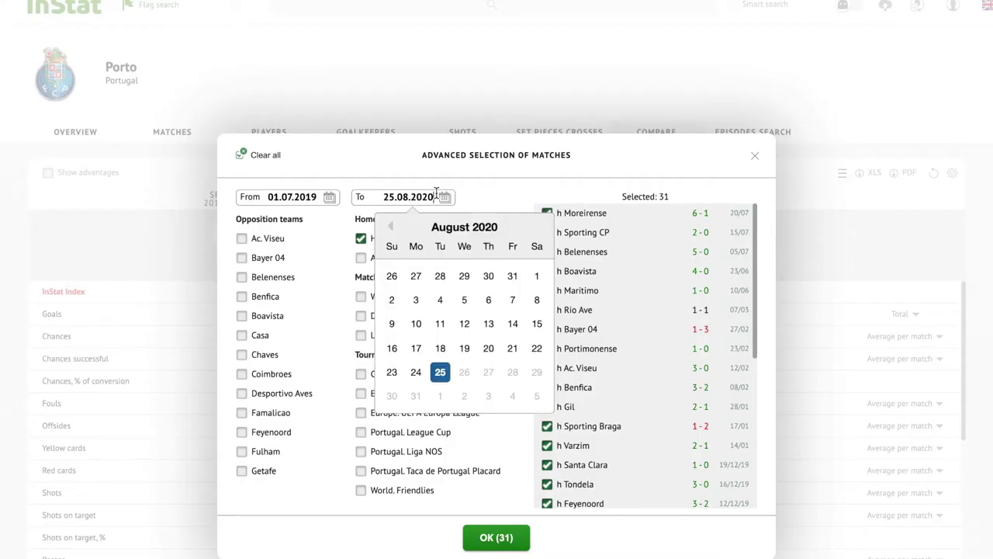
key("BackSpace")
key("BackSpace")
type("19")
key("BackSpace")
key("BackSpace")
type("31")
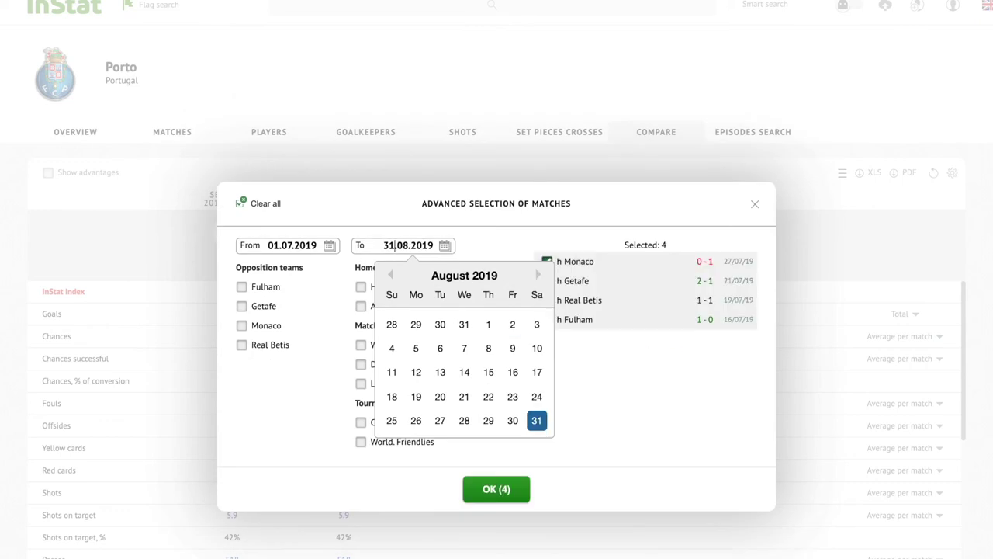
Set the start date to 01.08.2019 and apply the five August 2019 matches
left_click(336, 223)
key("Left")
key("Left")
key("Left")
key("Left")
key("Left")
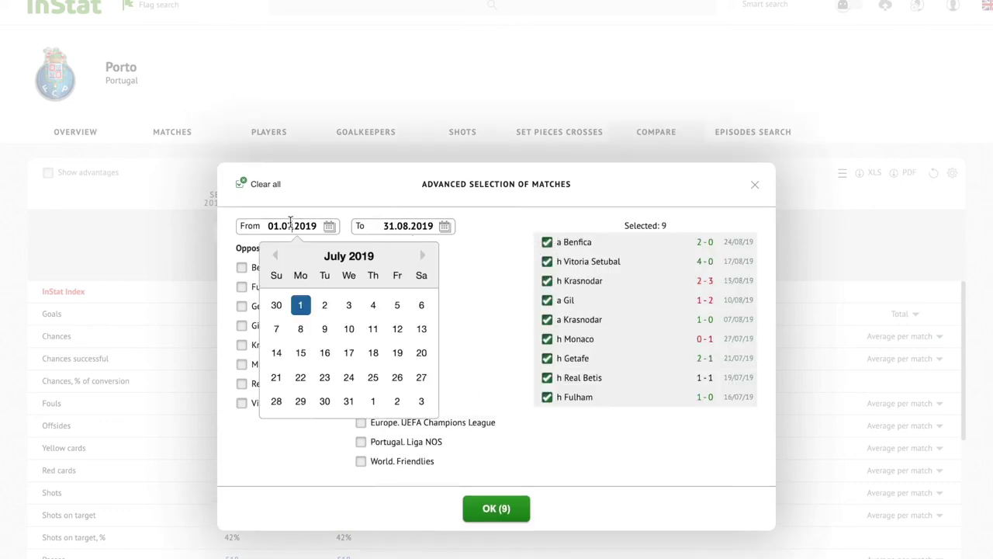
key("BackSpace")
type("8")
left_click(345, 217)
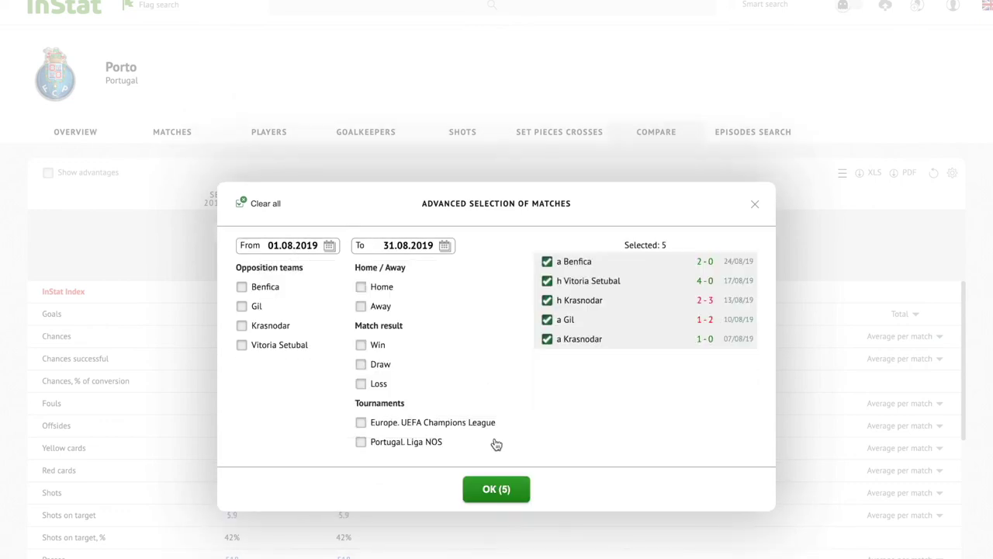
left_click(501, 489)
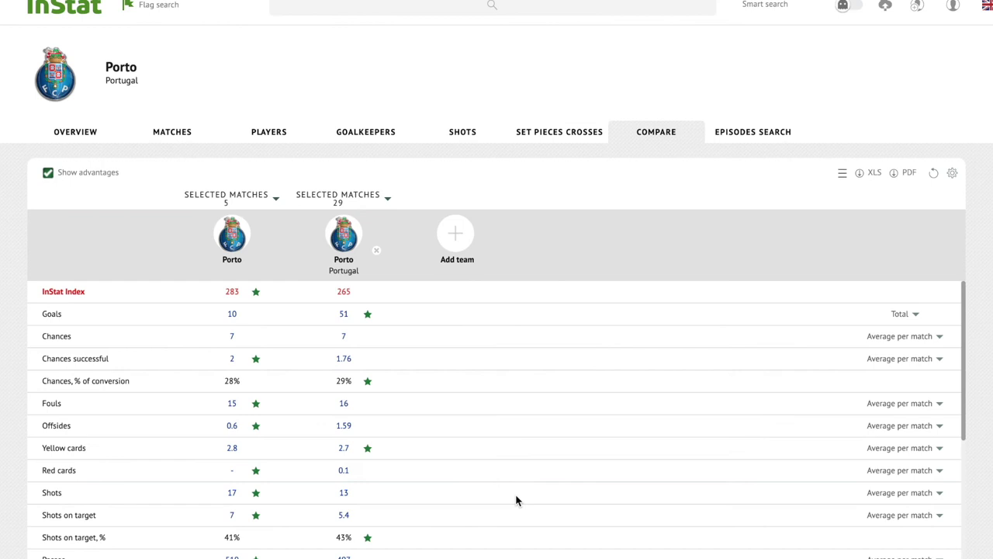
Open the second column's advanced match selection and set the start date to 01.07.2020
left_click(360, 201)
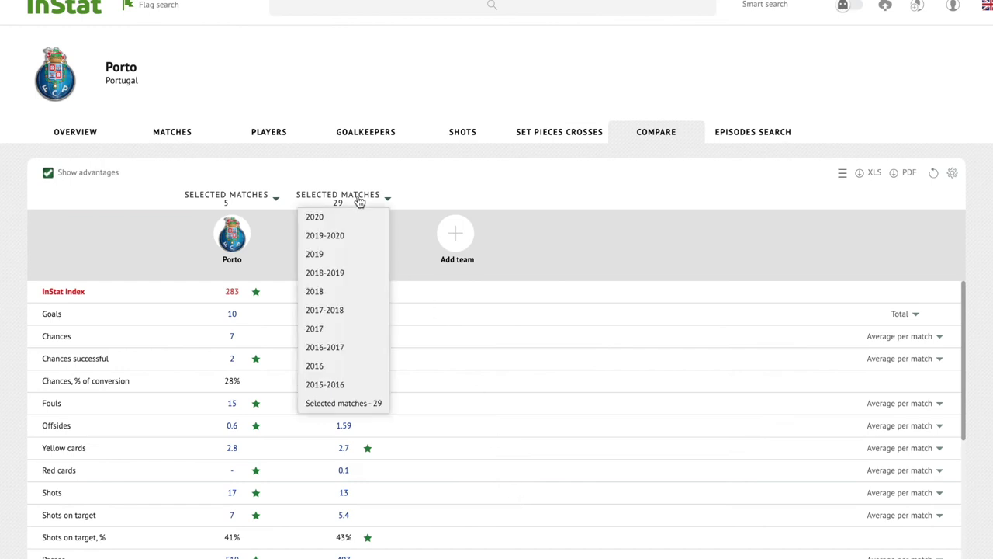
left_click(349, 403)
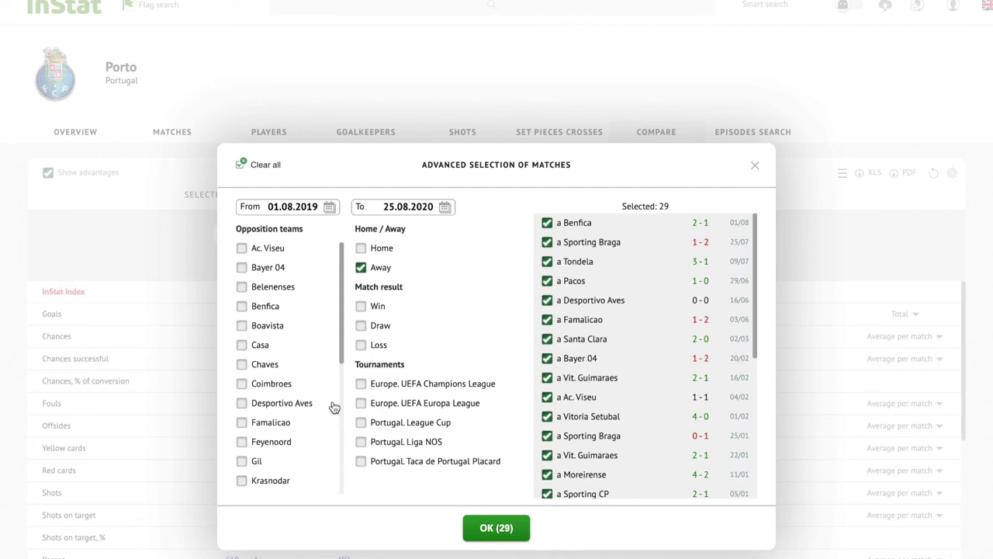
left_click(322, 207)
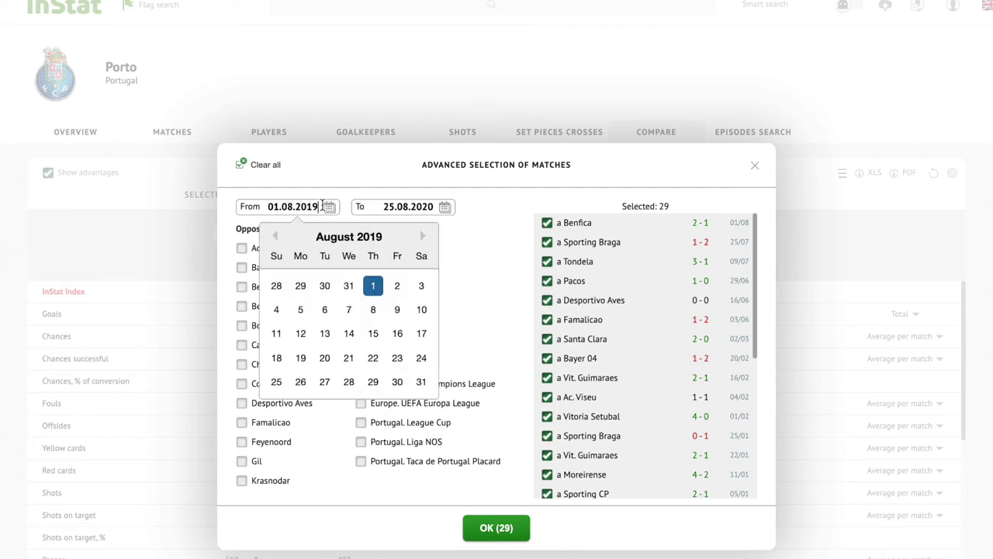
key("BackSpace")
key("BackSpace")
type("20")
key("Left")
key("Left")
key("Left")
key("Left")
key("Left")
key("BackSpace")
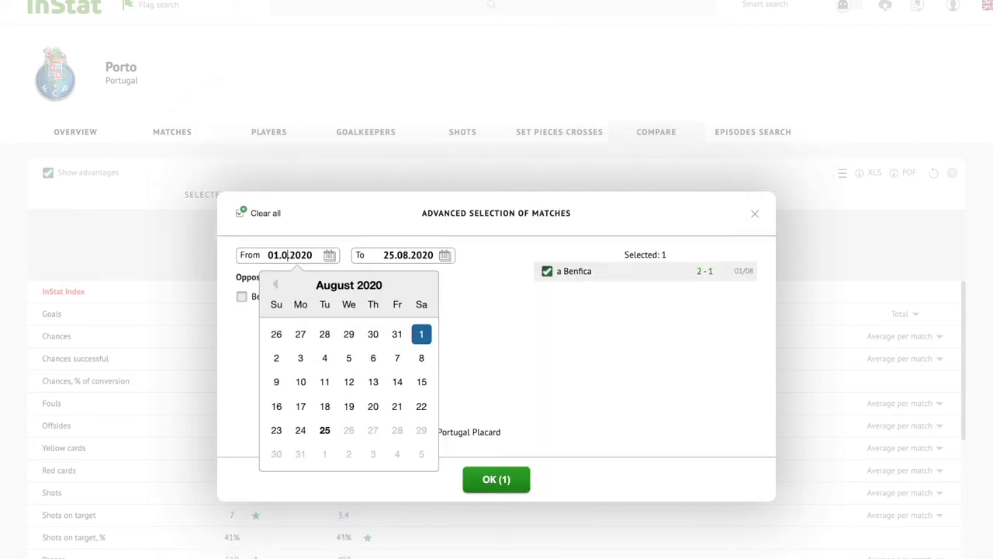
type("7")
Set the end date to 31.07.2020 and apply the five July 2020 matches
left_click(412, 245)
key("BackSpace")
type("7")
key("Left")
key("Left")
key("Left")
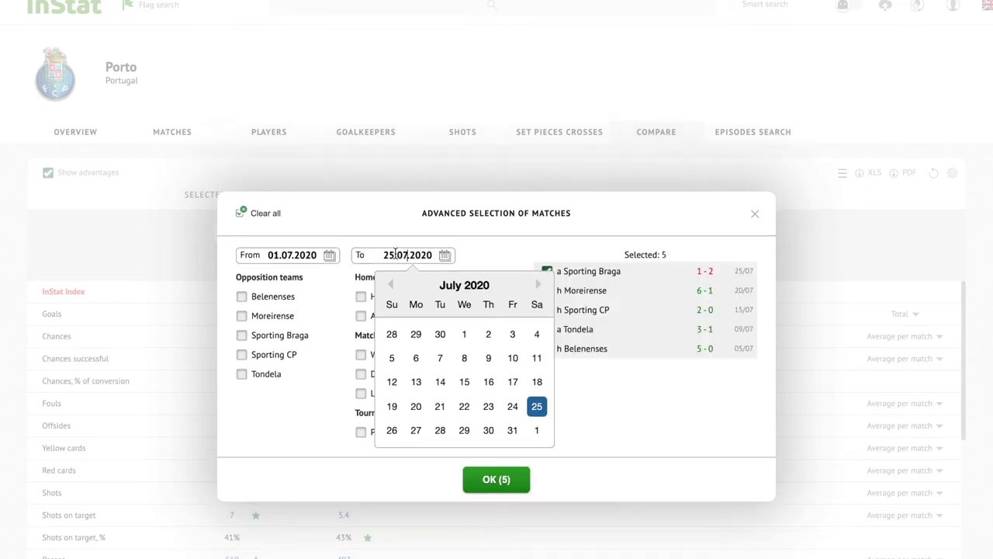
key("BackSpace")
key("BackSpace")
type("31")
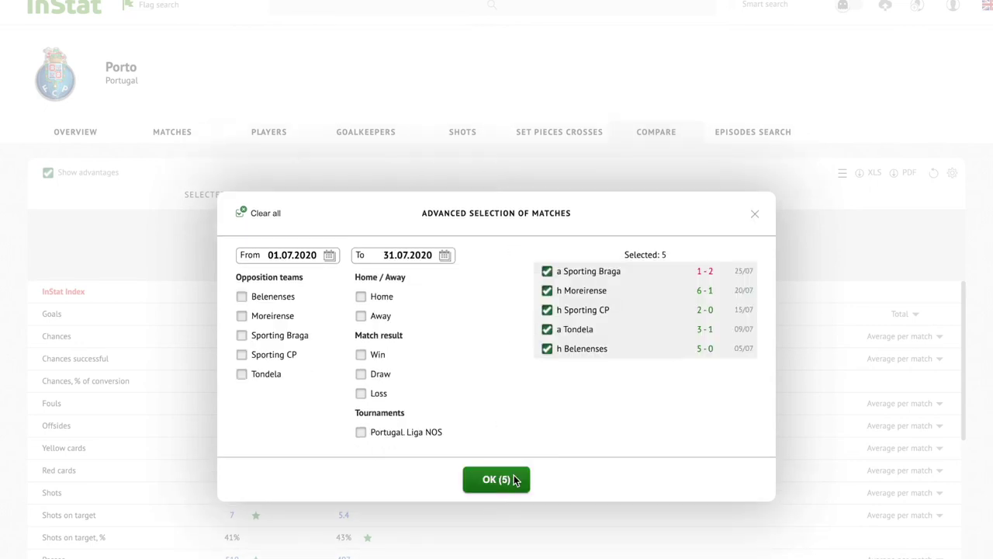
left_click(512, 479)
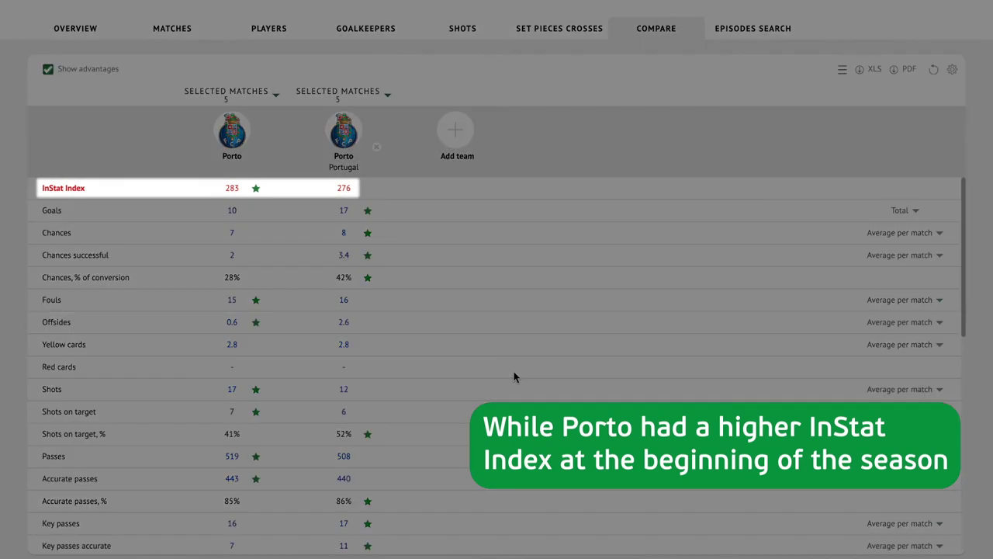
scroll(513, 375, "down", 3)
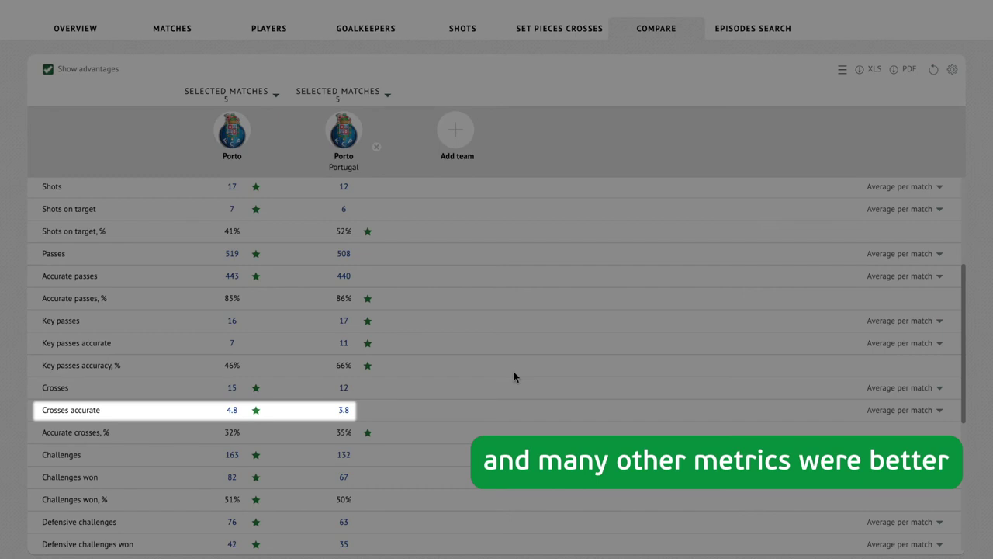
scroll(514, 377, "down", 2)
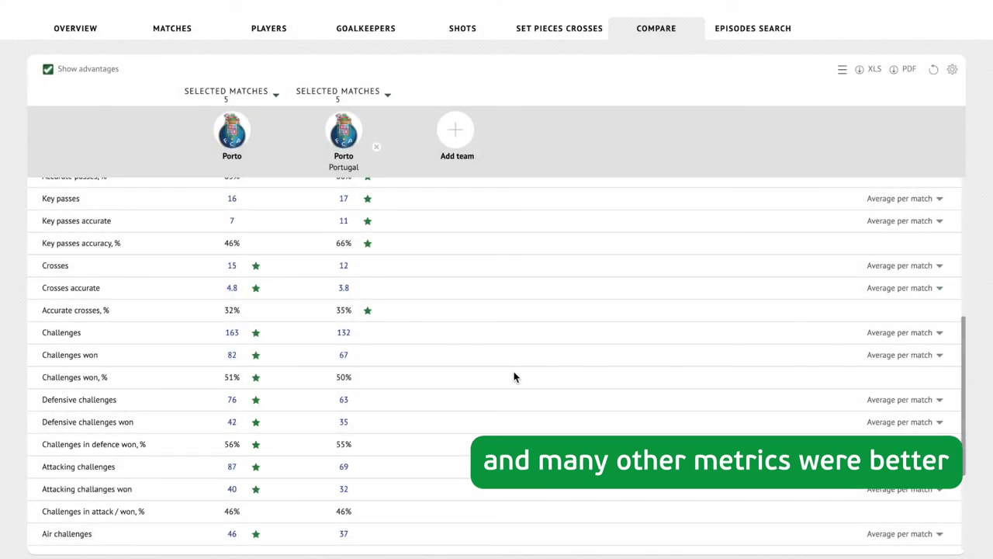
scroll(514, 377, "down", 3)
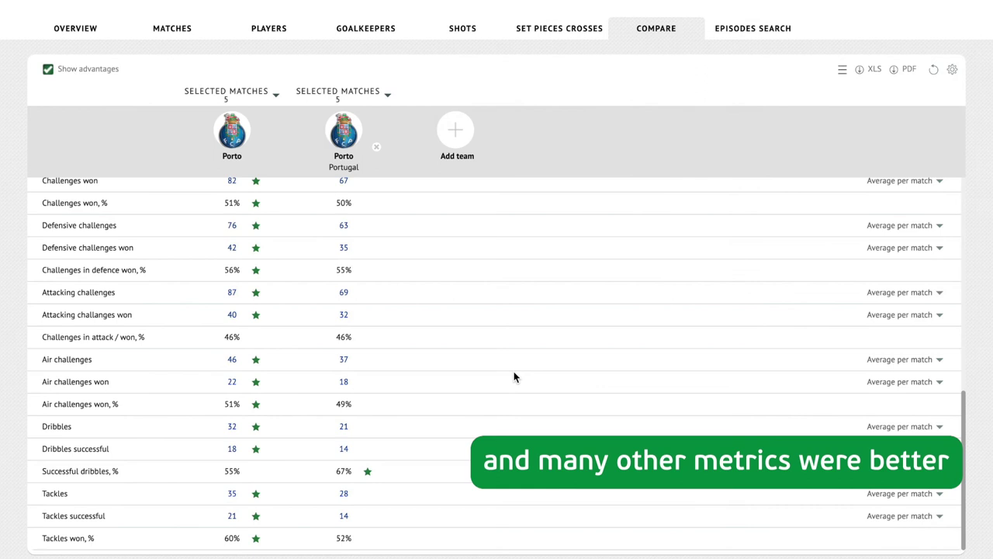
scroll(514, 377, "up", 8)
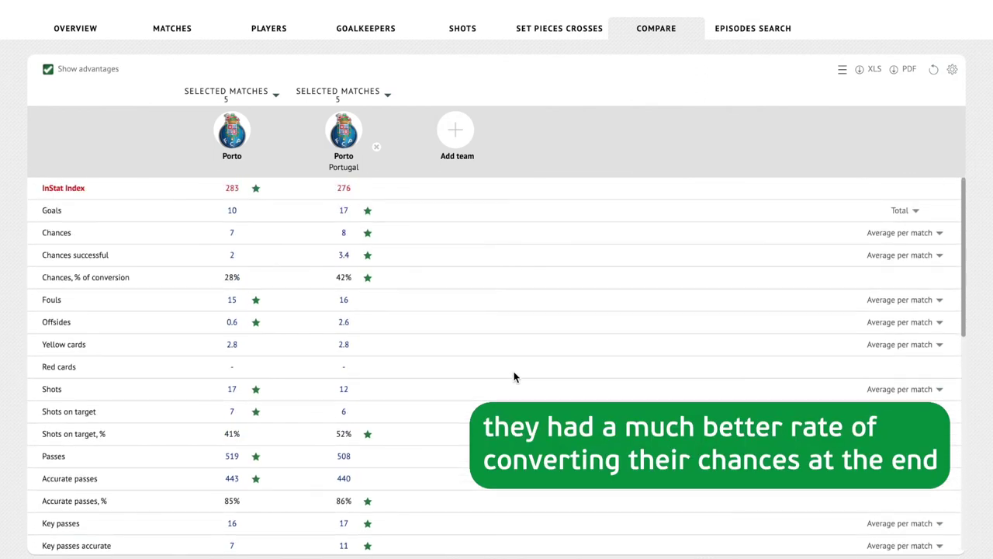